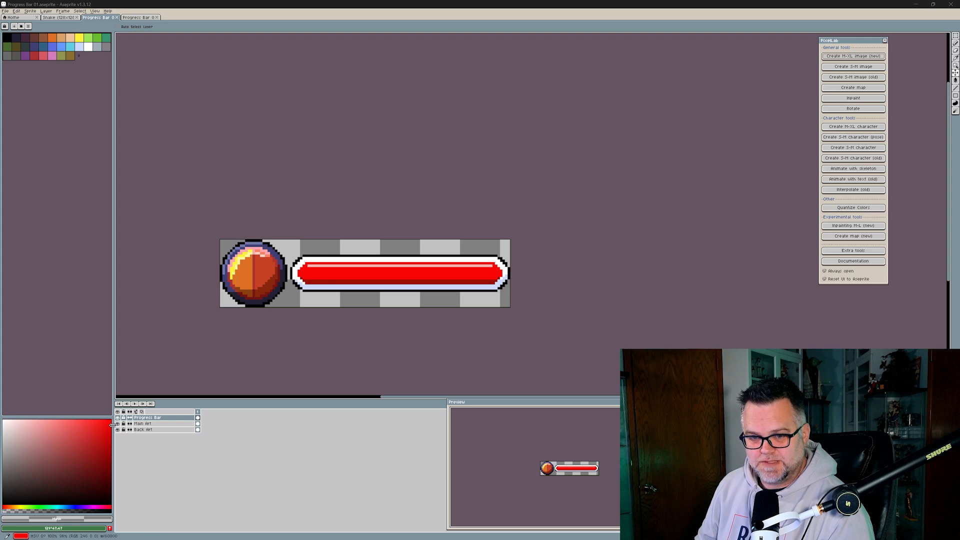
# - In Aseprite, view the Progress Bar, Main Art and Back Art layers one at a time
pyautogui.moveTo(117, 423); pyautogui.dragTo(119, 433)
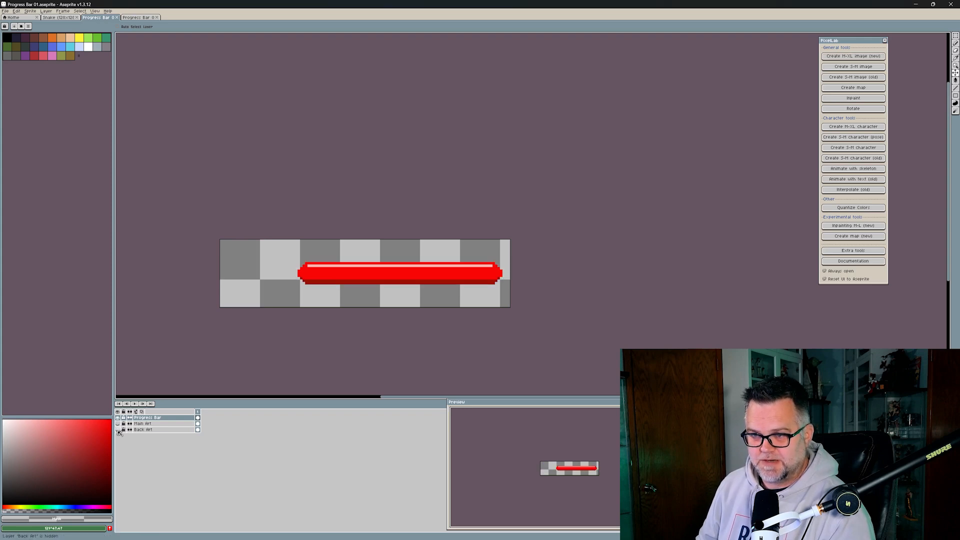
pyautogui.click(118, 419)
pyautogui.click(118, 424)
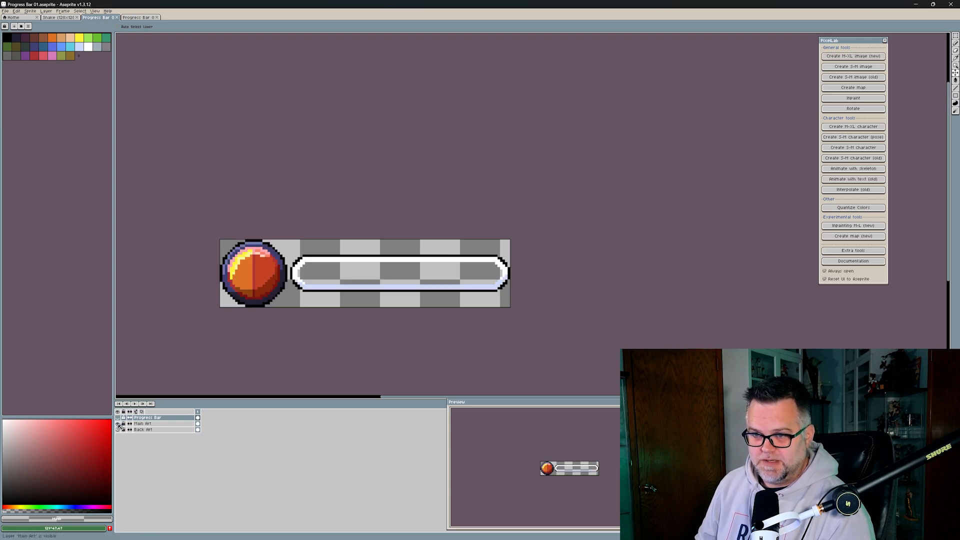
pyautogui.click(119, 424)
pyautogui.click(118, 430)
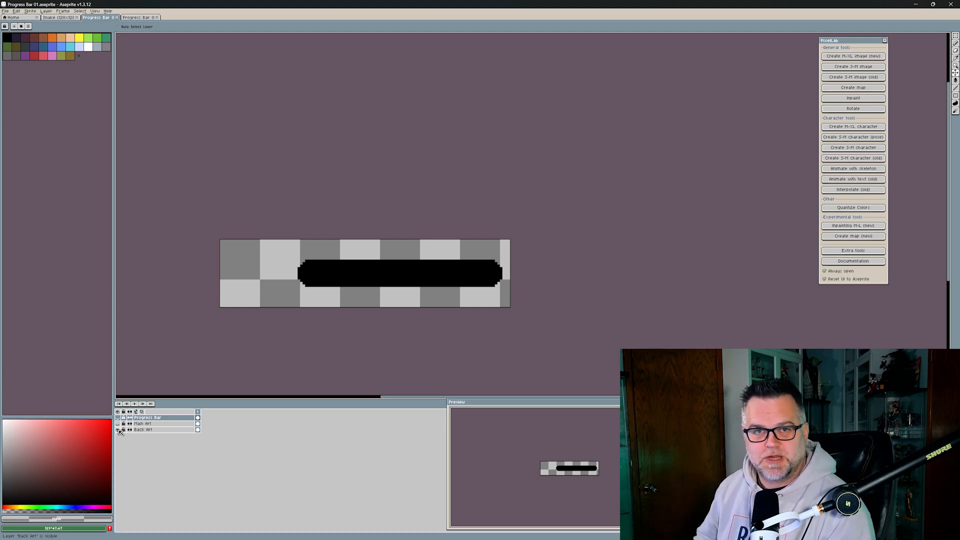
# - Make the main art and progress fill layers visible again and return to Godot
pyautogui.click(118, 424)
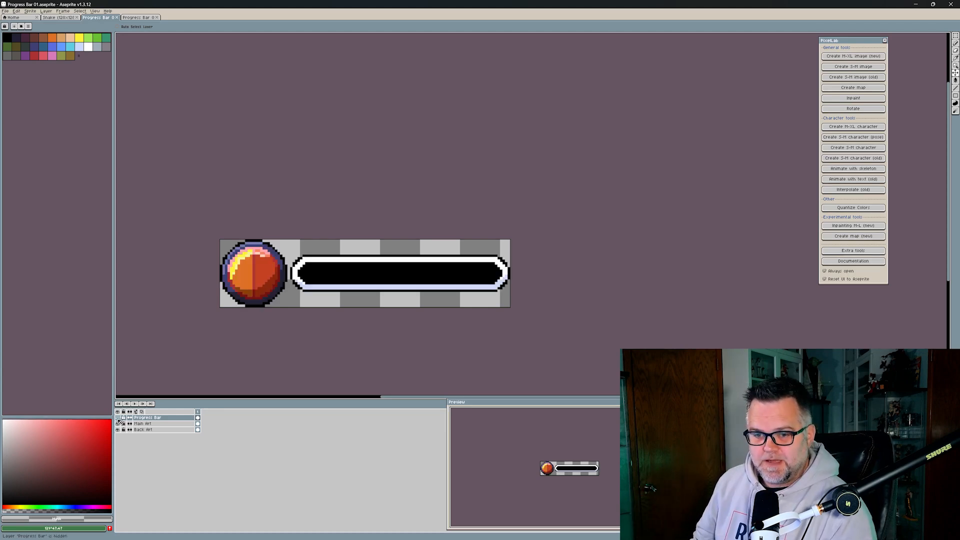
pyautogui.click(118, 418)
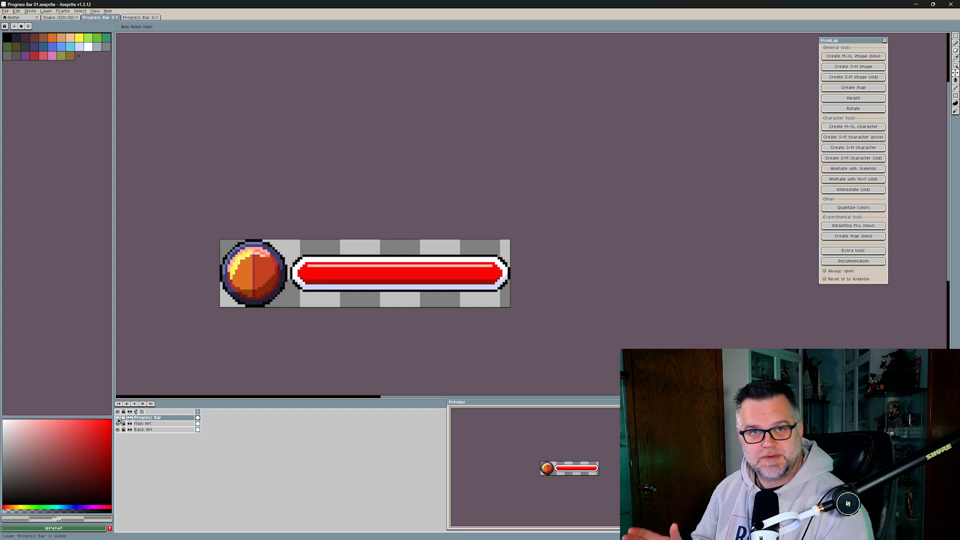
pyautogui.moveTo(564, 536)
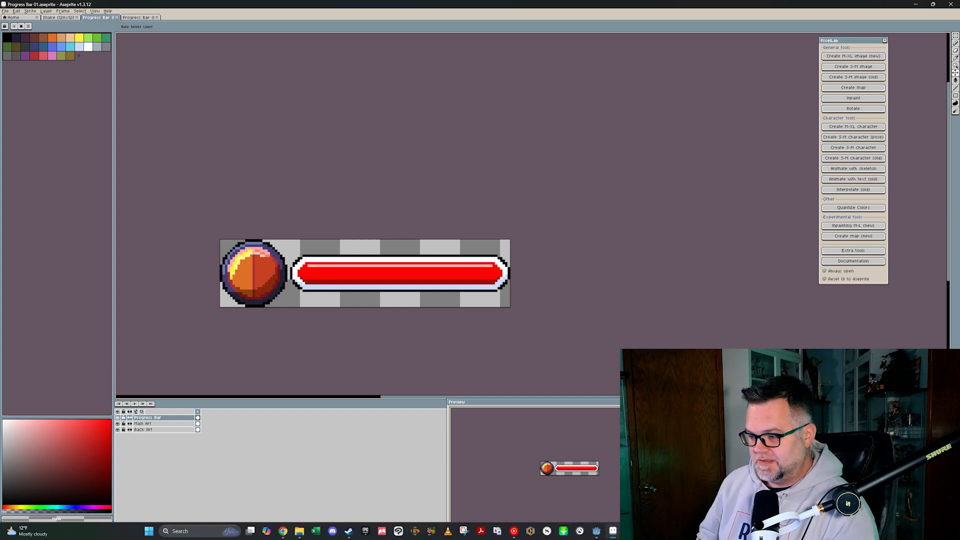
pyautogui.click(596, 531)
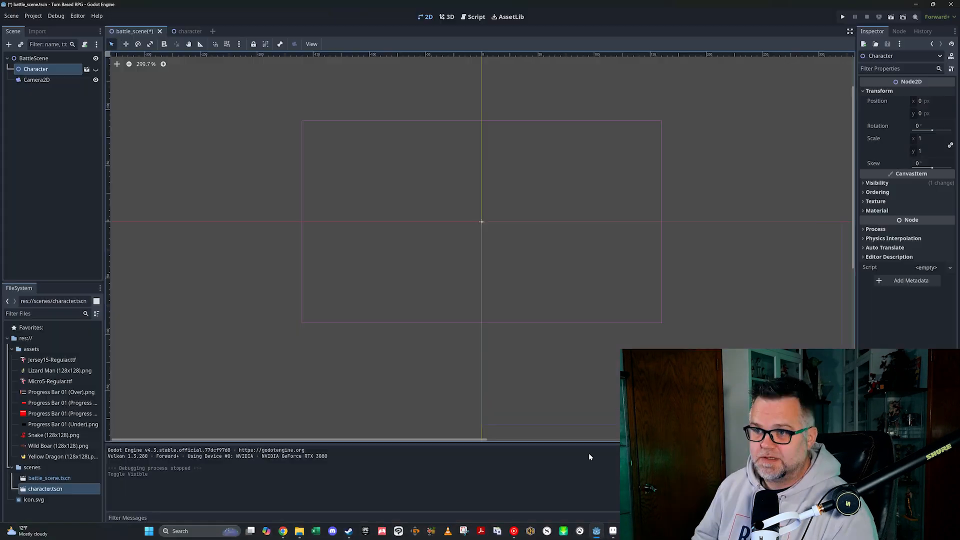
# - Add a TextureProgressBar child to BattleScene and expand its Textures section in the Inspector
pyautogui.click(33, 58)
pyautogui.hotkey('ctrl', 'a')
pyautogui.write('texturep')
pyautogui.press('Return')
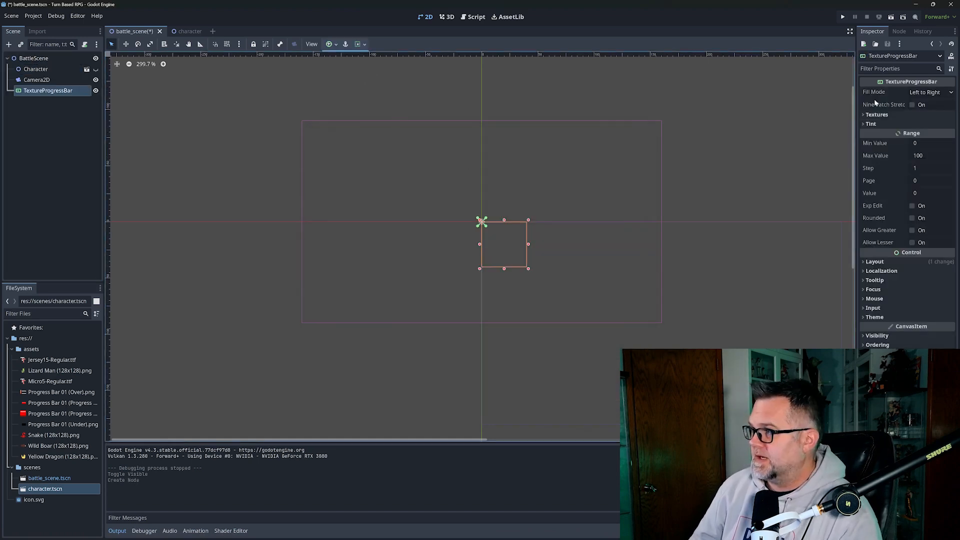
pyautogui.click(865, 114)
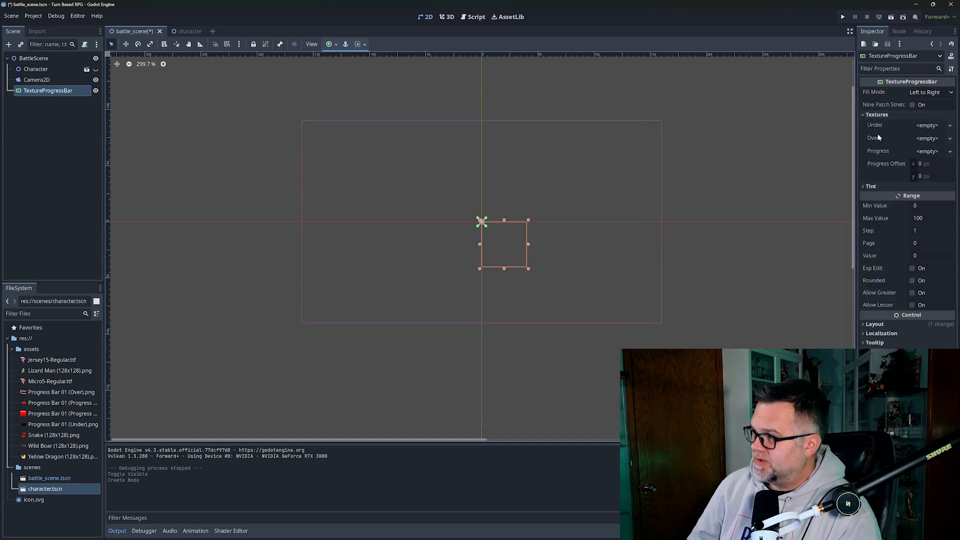
pyautogui.moveTo(878, 154)
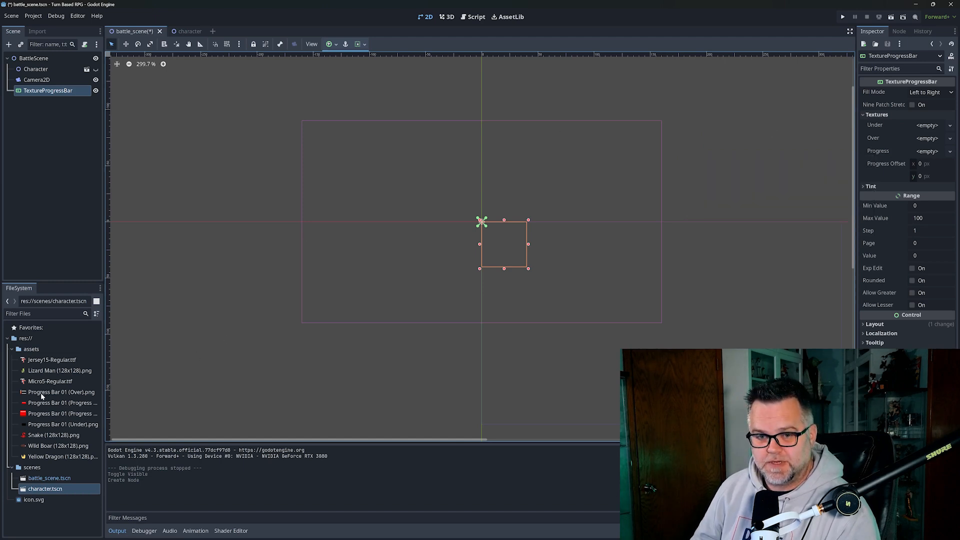
# - Assign the Over, Under and Progress Bar 01 images to the matching texture slots
pyautogui.moveTo(40, 392); pyautogui.dragTo(914, 144)
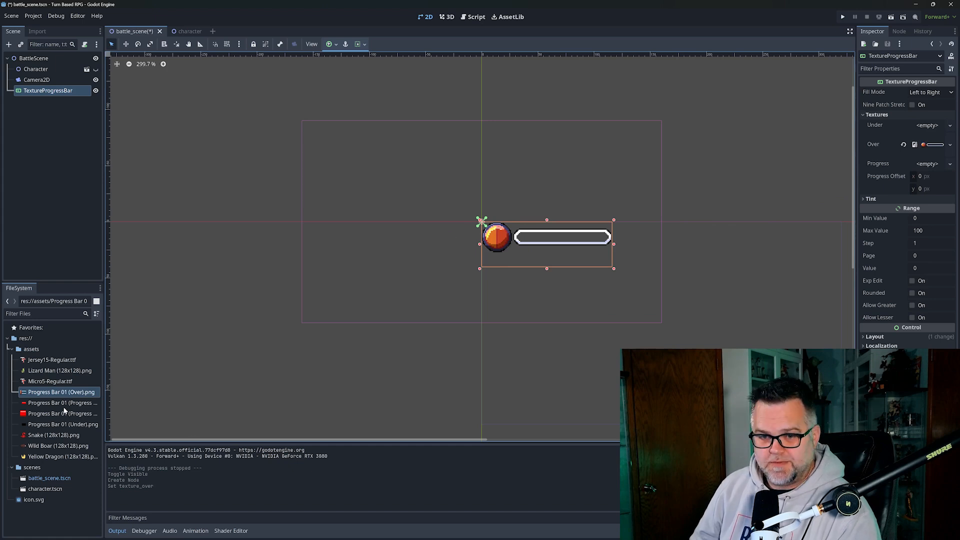
pyautogui.moveTo(64, 424); pyautogui.dragTo(922, 128)
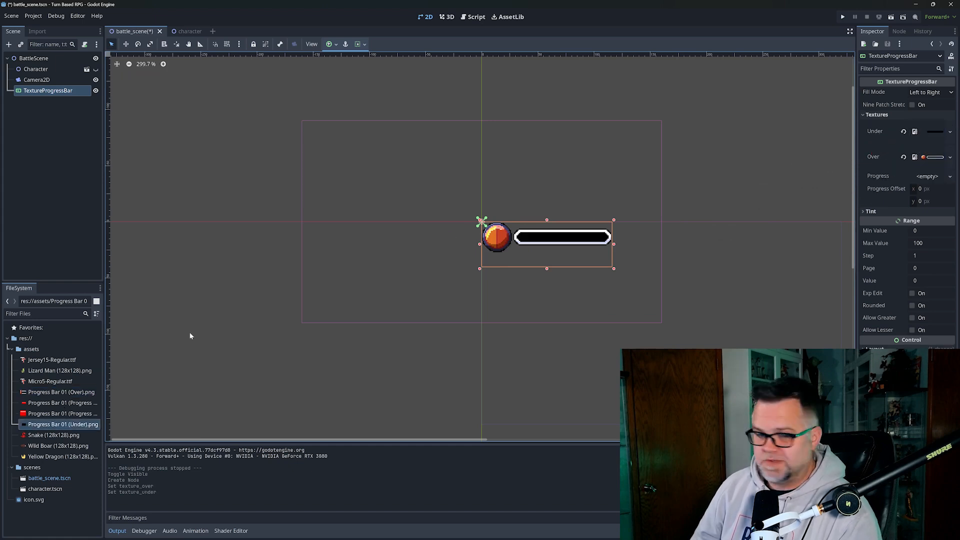
pyautogui.click(54, 404)
pyautogui.moveTo(54, 405); pyautogui.dragTo(925, 176)
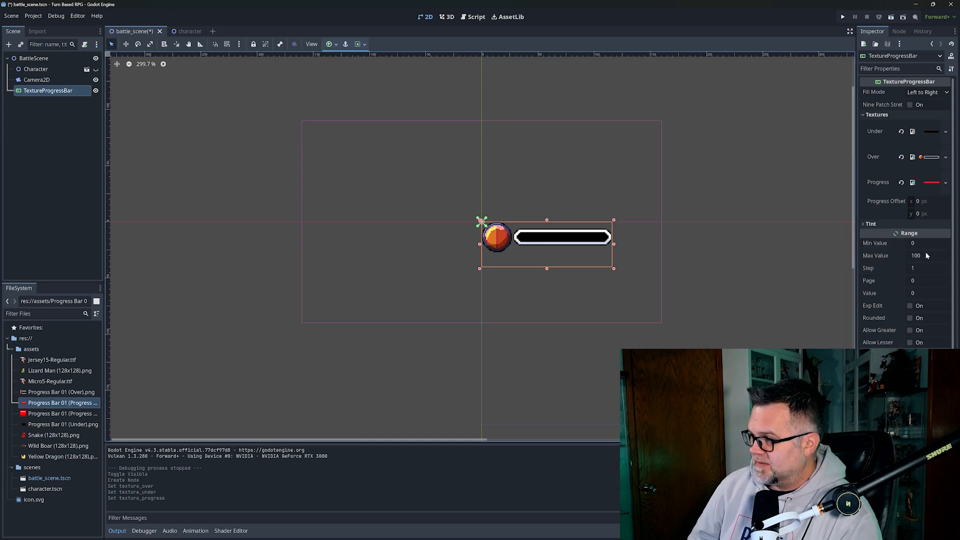
# - Slide the bar's Value up to 100 and back down to 26 to preview filling
pyautogui.click(913, 294)
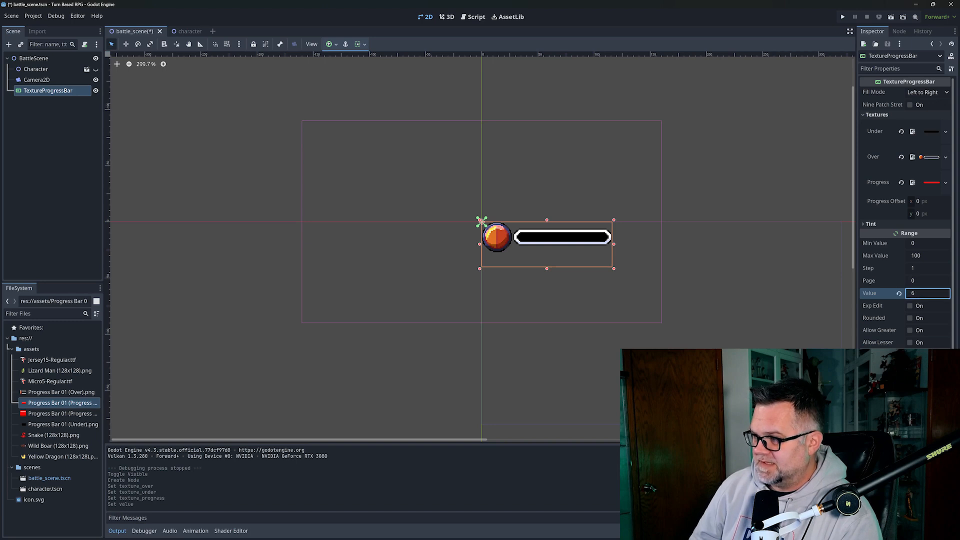
pyautogui.moveTo(912, 293); pyautogui.dragTo(929, 293)
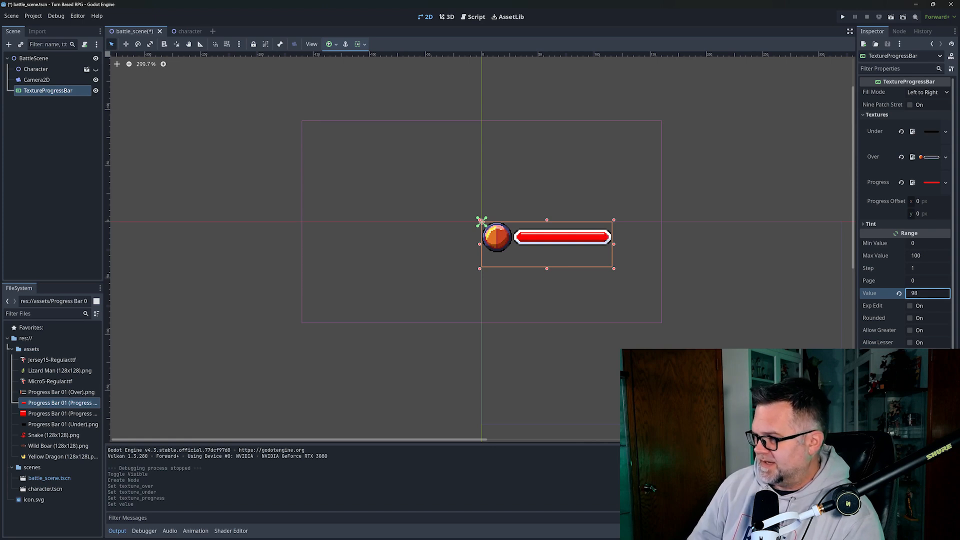
pyautogui.moveTo(929, 294); pyautogui.dragTo(932, 293)
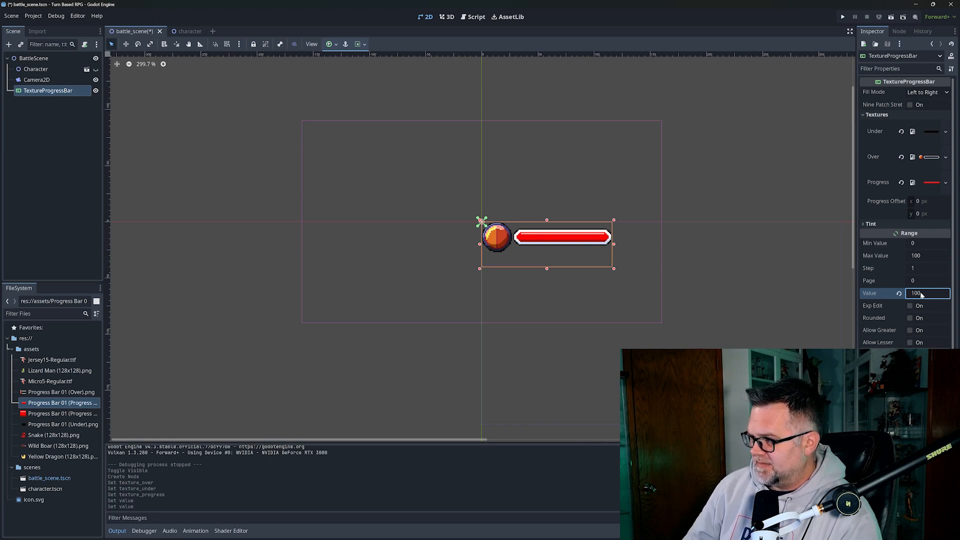
pyautogui.moveTo(921, 295); pyautogui.dragTo(879, 295)
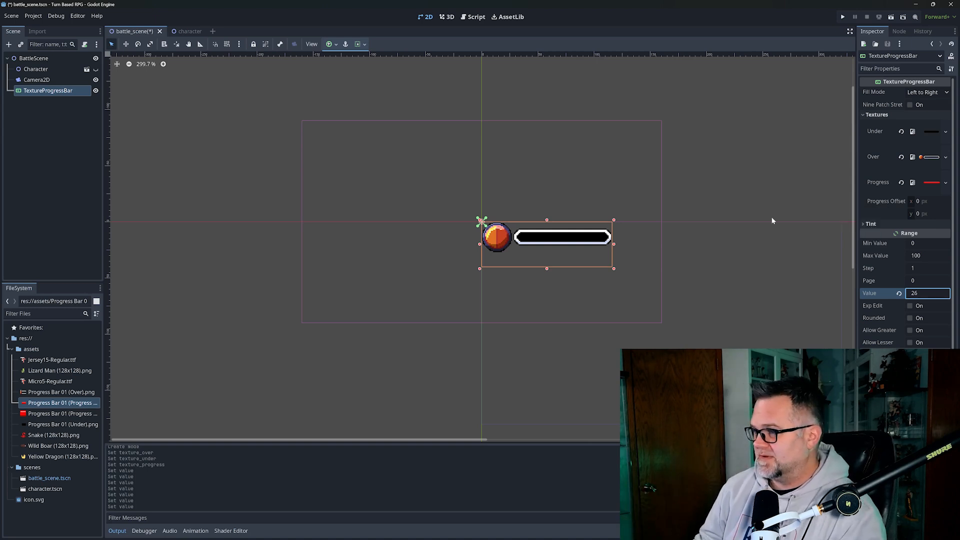
# - Set Value to 60, try shifting the progress offset, then revert offset x to 0
pyautogui.click(915, 294)
pyautogui.write('60')
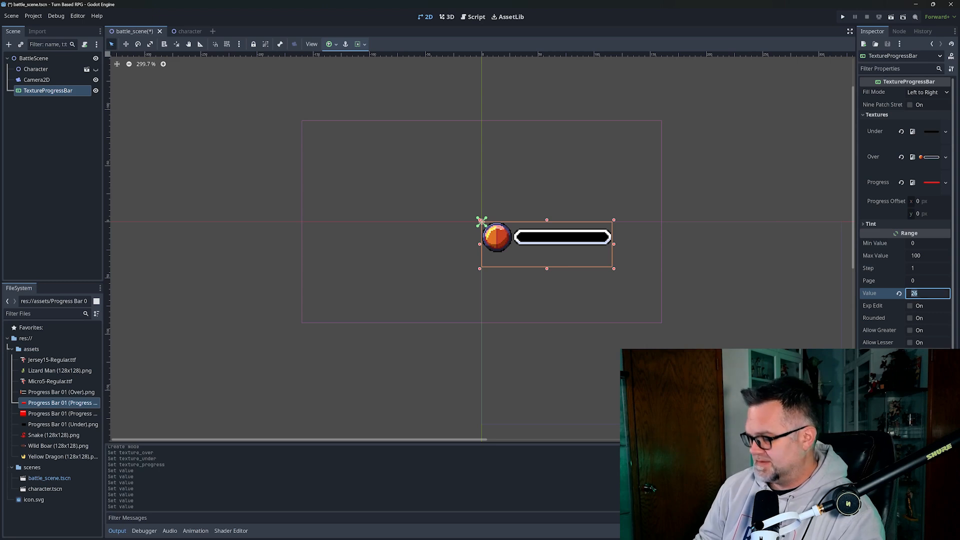
pyautogui.press('Return')
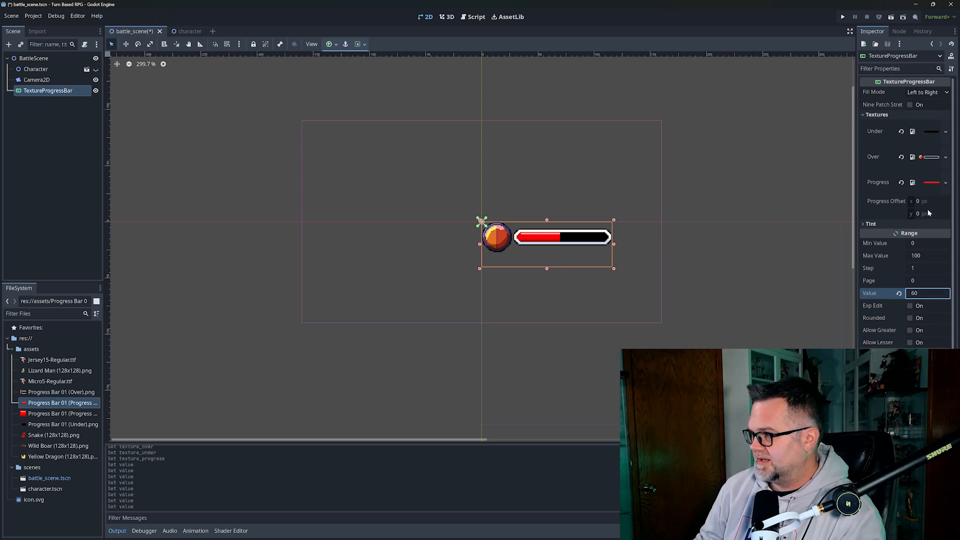
pyautogui.moveTo(918, 202); pyautogui.dragTo(931, 202)
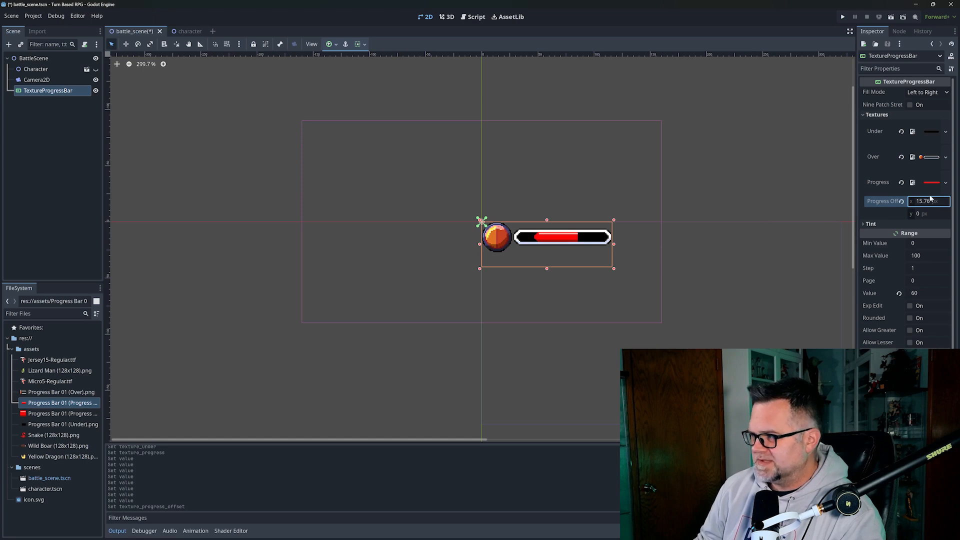
pyautogui.click(900, 202)
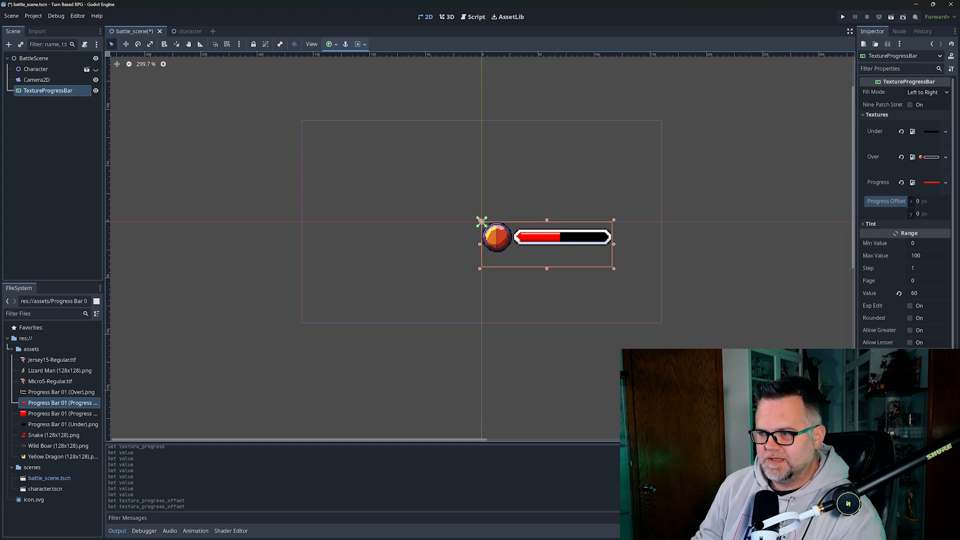
# - Try Values 26, 40 and 97, finishing at 98 so the fill nearly spans the bar
pyautogui.click(915, 292)
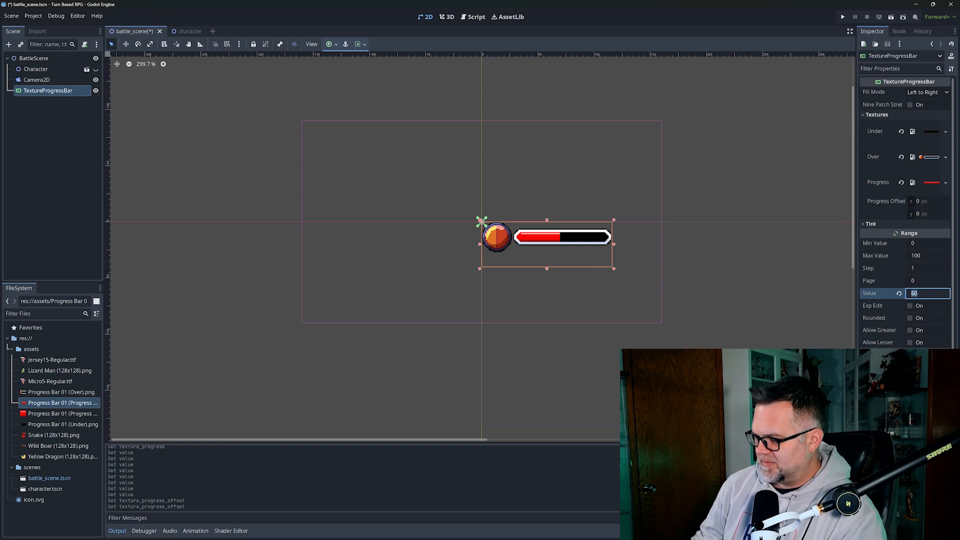
pyautogui.write('26')
pyautogui.press('Return')
pyautogui.moveTo(926, 291); pyautogui.dragTo(942, 292)
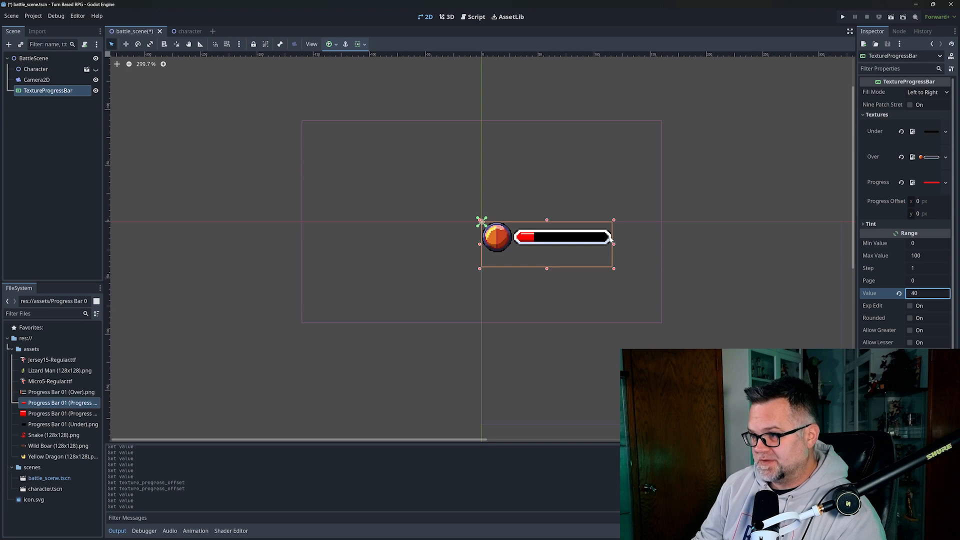
pyautogui.click(926, 293)
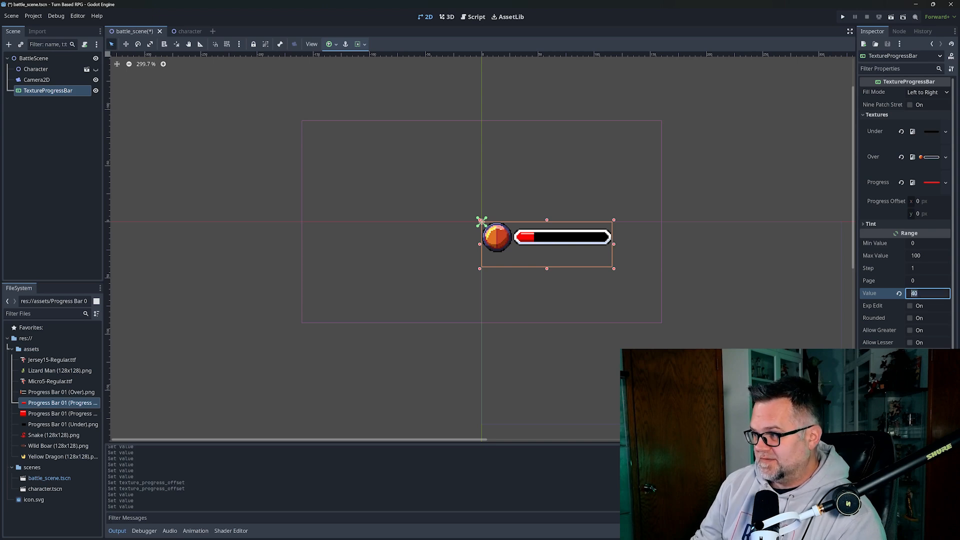
pyautogui.press('Return')
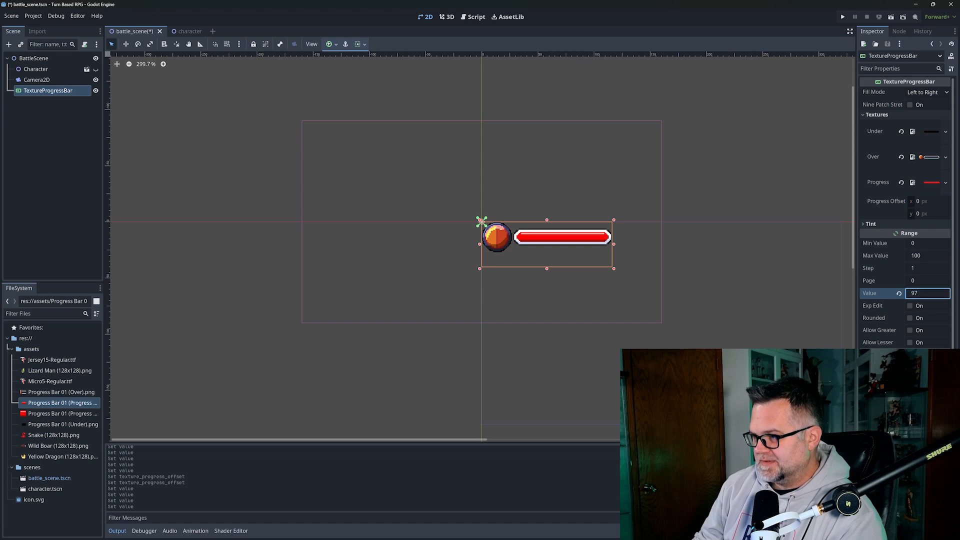
pyautogui.click(926, 297)
pyautogui.press('Up')
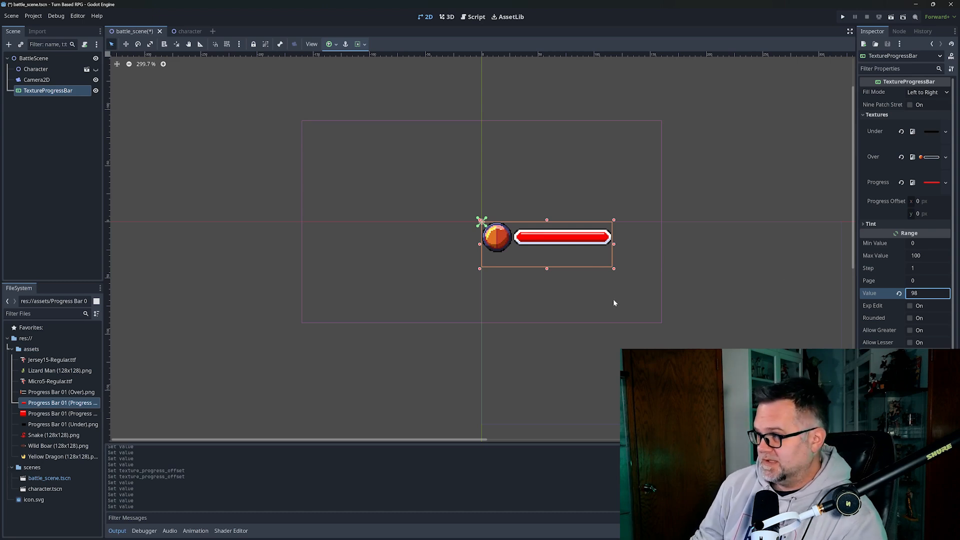
pyautogui.moveTo(580, 534)
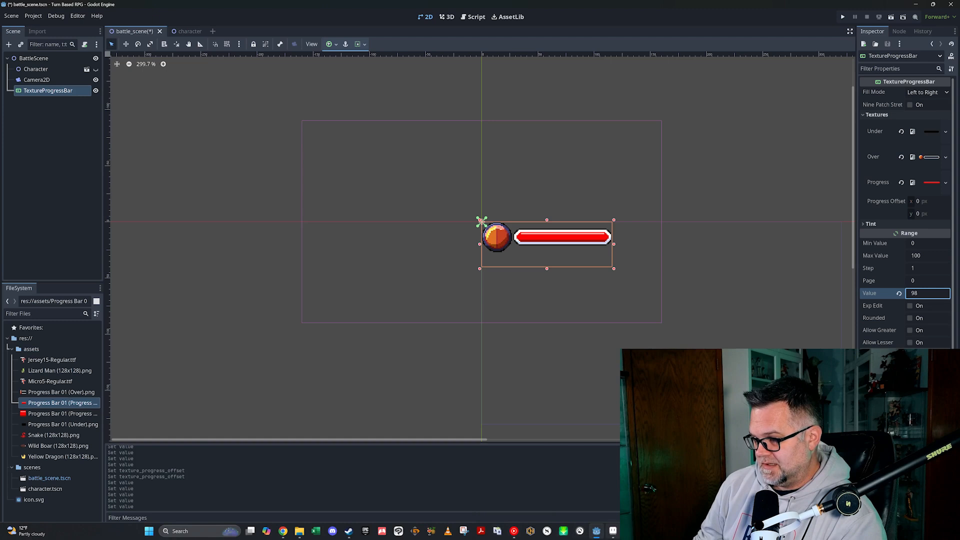
pyautogui.click(613, 531)
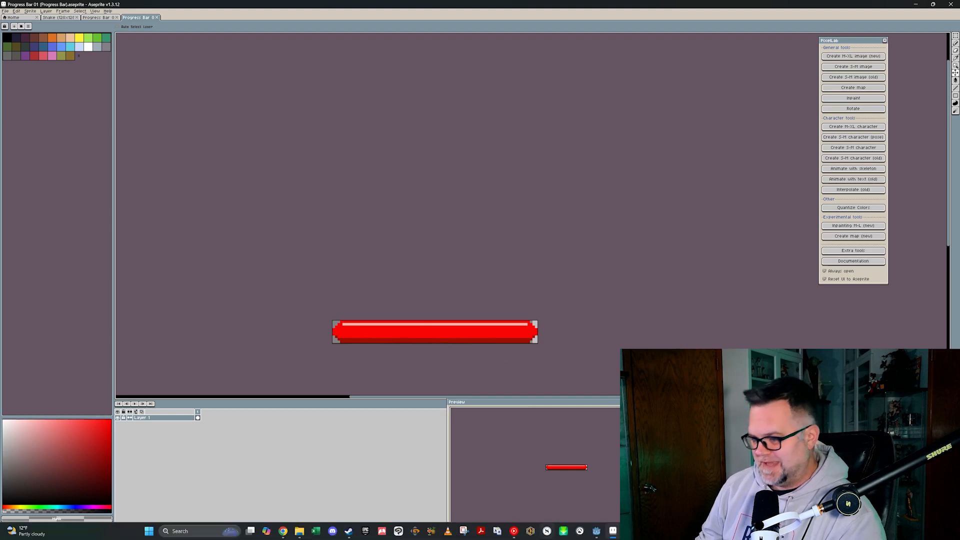
pyautogui.click(596, 531)
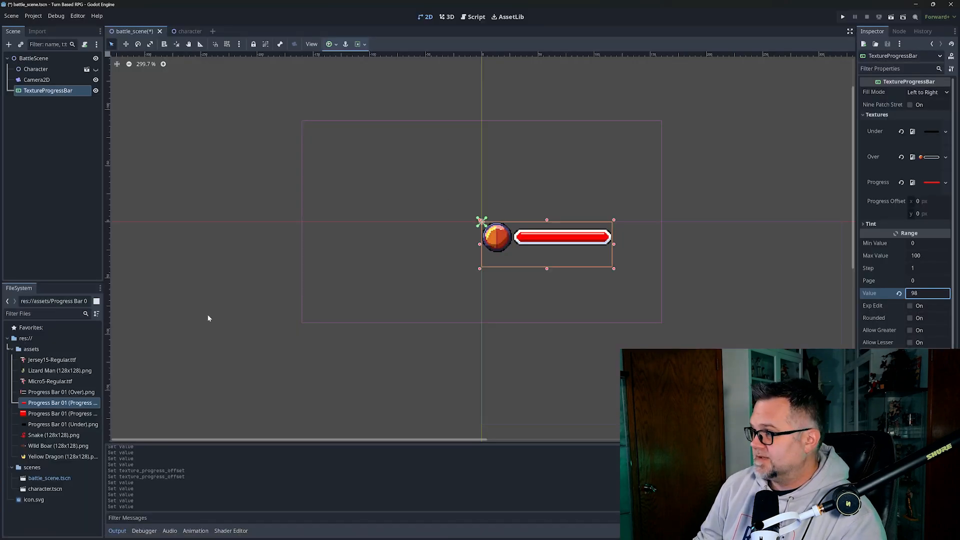
# - Use the other Progress Bar 01 progress image, with Progress Offset x 31 and y dragged down
pyautogui.moveTo(45, 416); pyautogui.dragTo(922, 187)
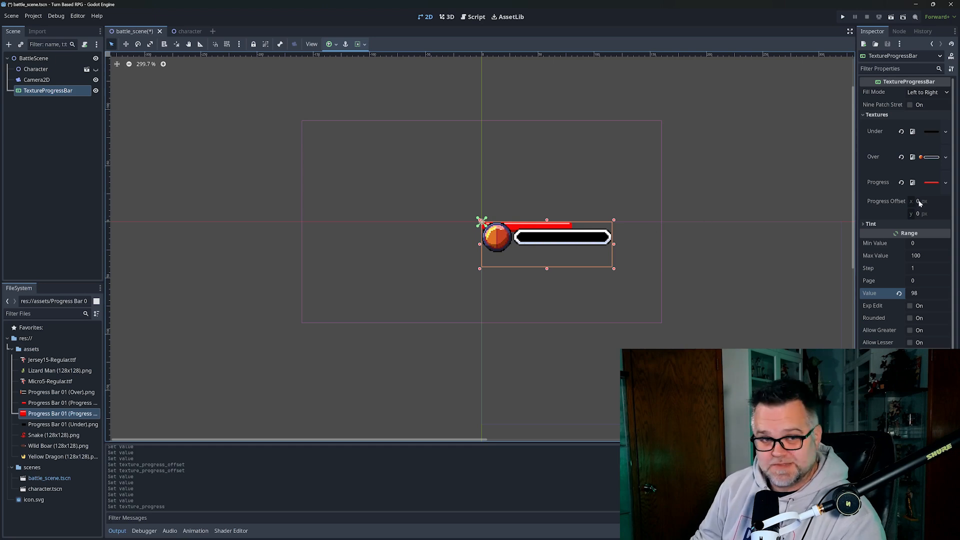
pyautogui.moveTo(920, 202)
pyautogui.mouseDown()
pyautogui.moveTo(936, 202)
pyautogui.moveTo(911, 204)
pyautogui.mouseUp()
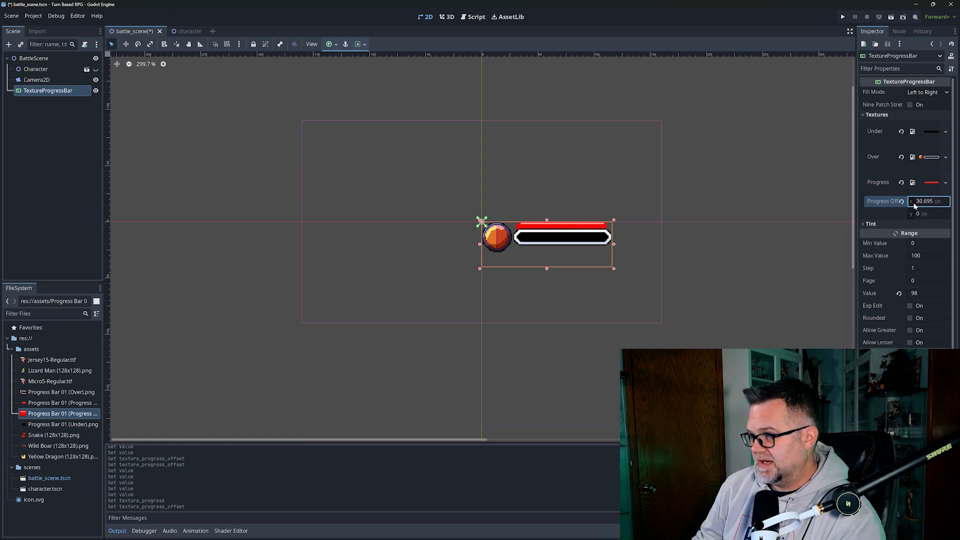
pyautogui.click(926, 201)
pyautogui.write('31')
pyautogui.press('Return')
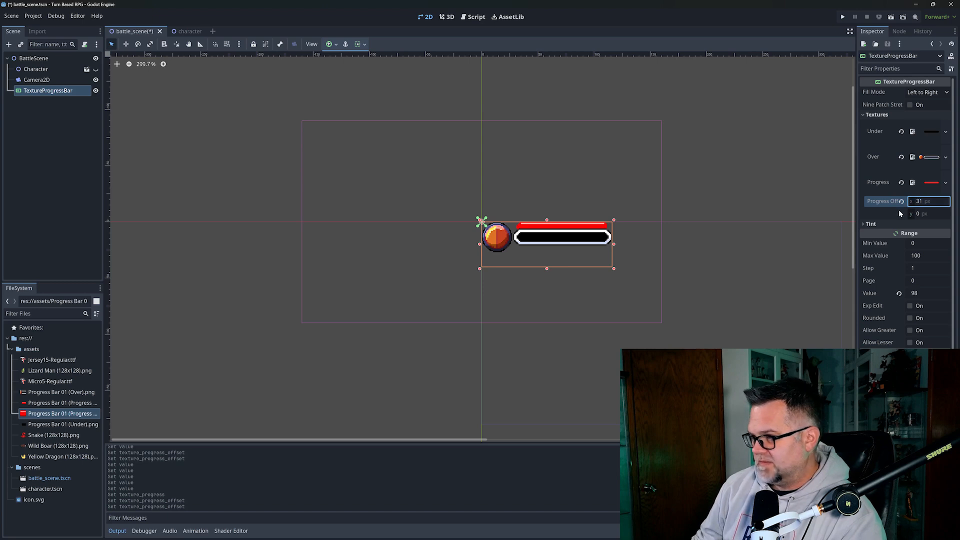
pyautogui.moveTo(922, 214); pyautogui.dragTo(947, 214)
# - Set Progress Offset y to 9, reset Value, then raise it to 100
pyautogui.doubleClick(929, 214)
pyautogui.write('9')
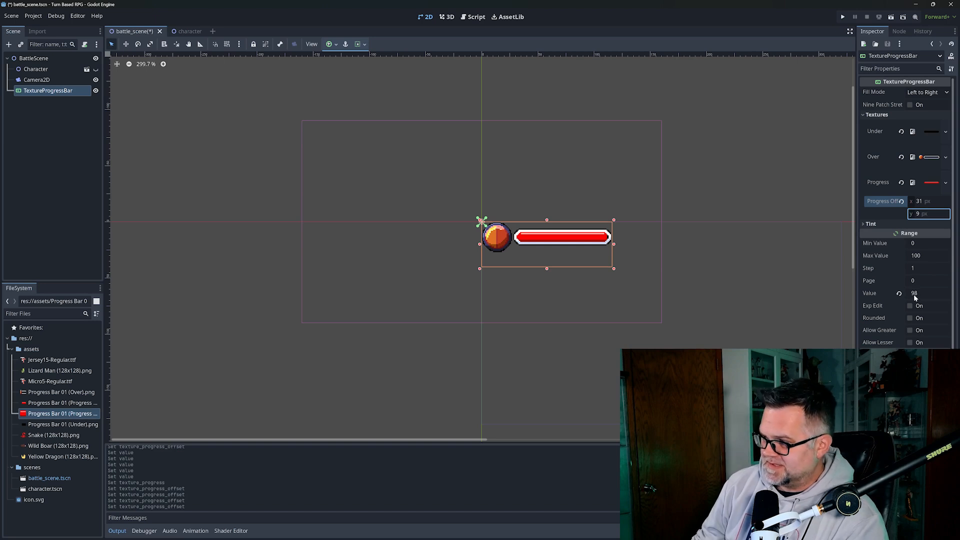
pyautogui.click(898, 294)
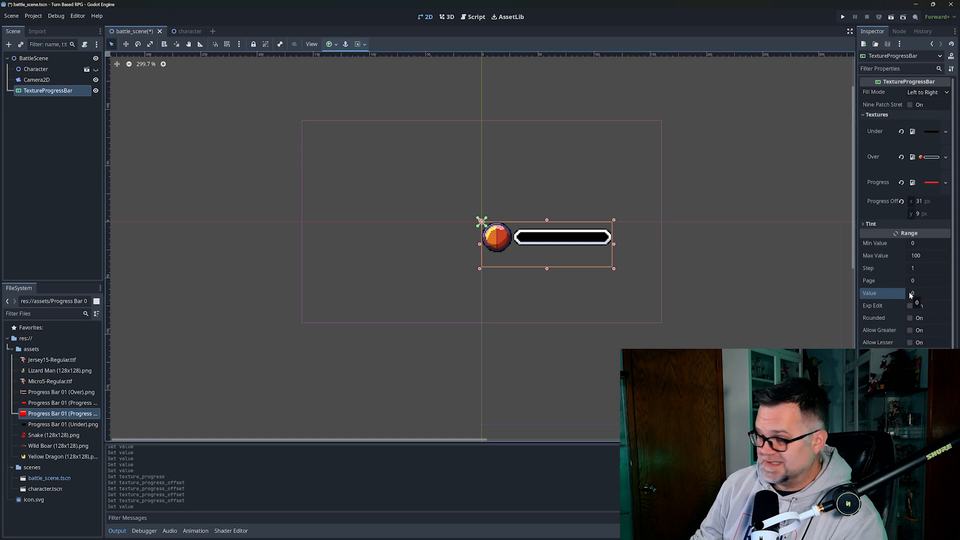
pyautogui.moveTo(911, 295); pyautogui.dragTo(941, 295)
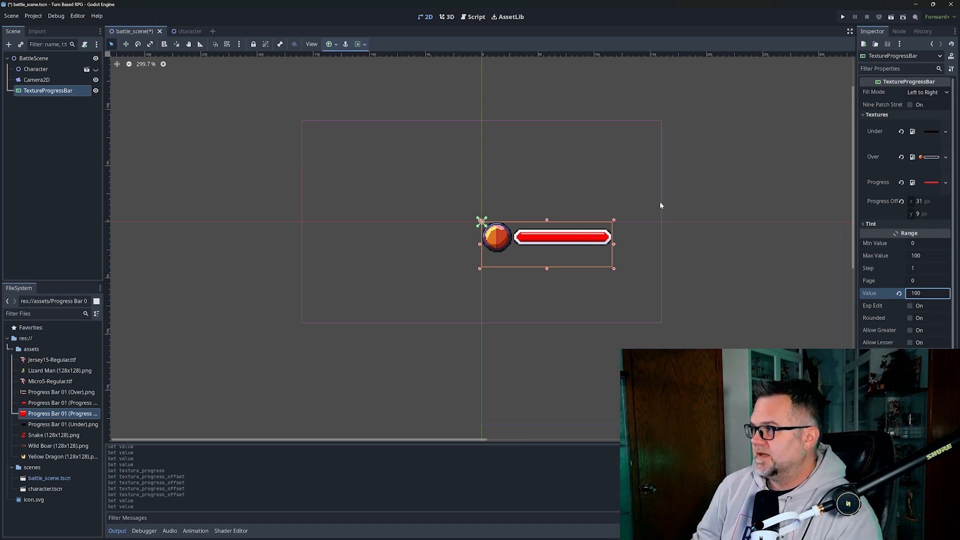
pyautogui.click(932, 94)
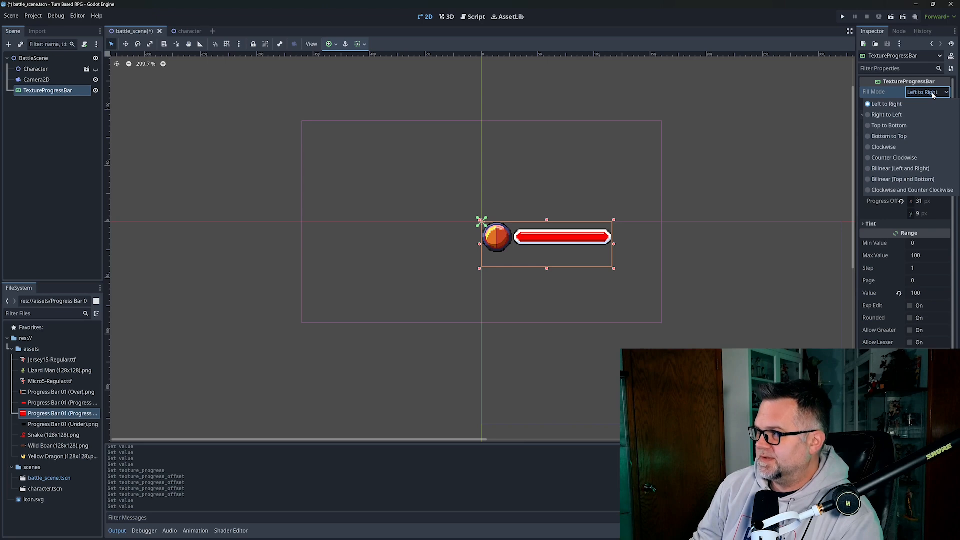
pyautogui.click(888, 115)
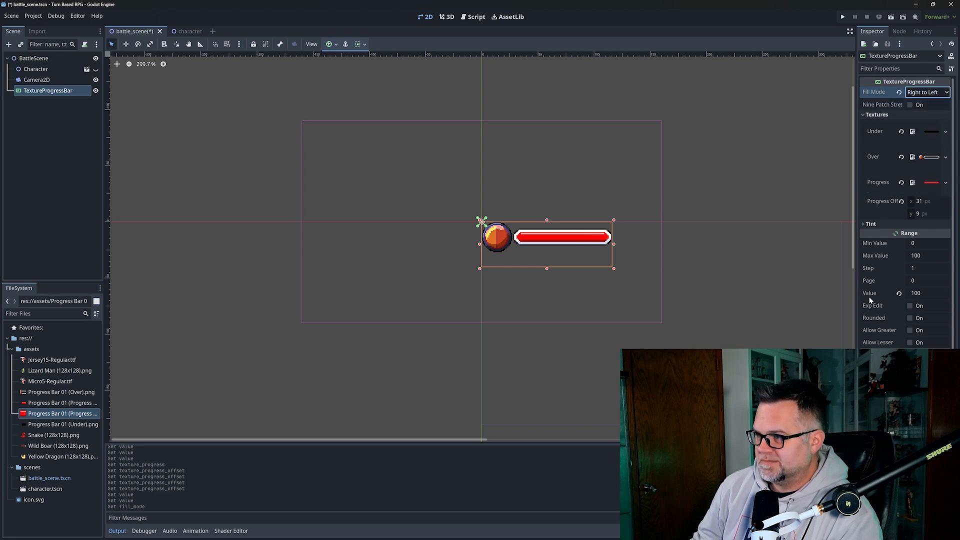
pyautogui.click(918, 294)
pyautogui.moveTo(918, 294)
pyautogui.mouseDown()
pyautogui.moveTo(892, 294)
pyautogui.moveTo(917, 294)
pyautogui.mouseUp()
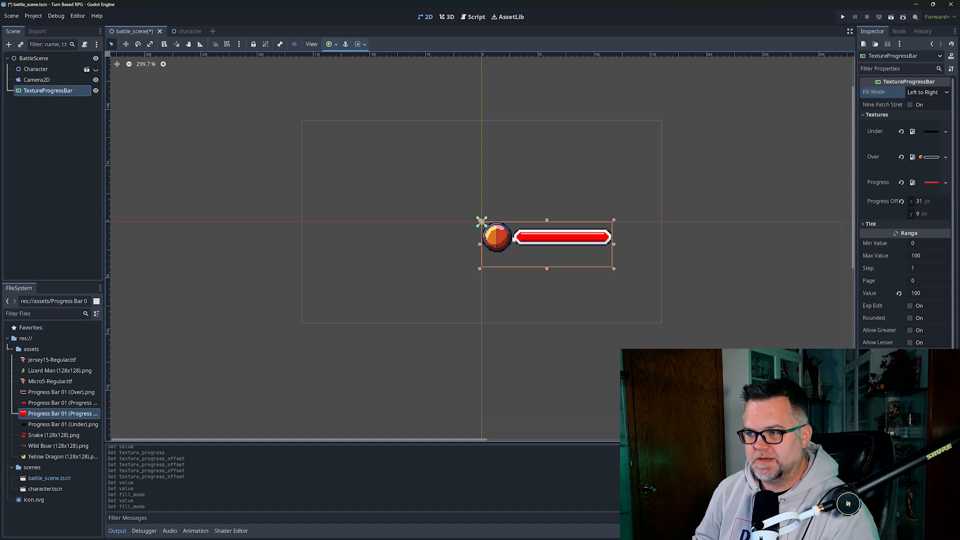